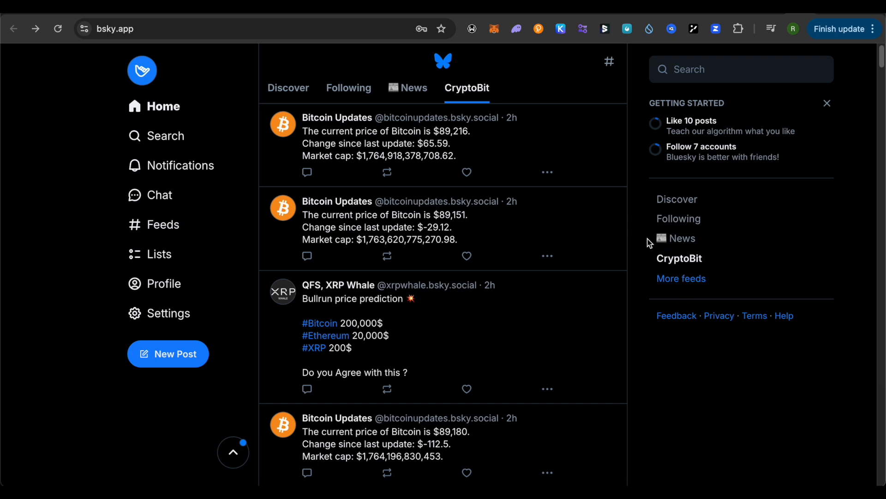
# Search Bluesky for "skyfeed", open the SkyFeed App profile and follow its link to skyfeed.app.
pyautogui.click(690, 70)
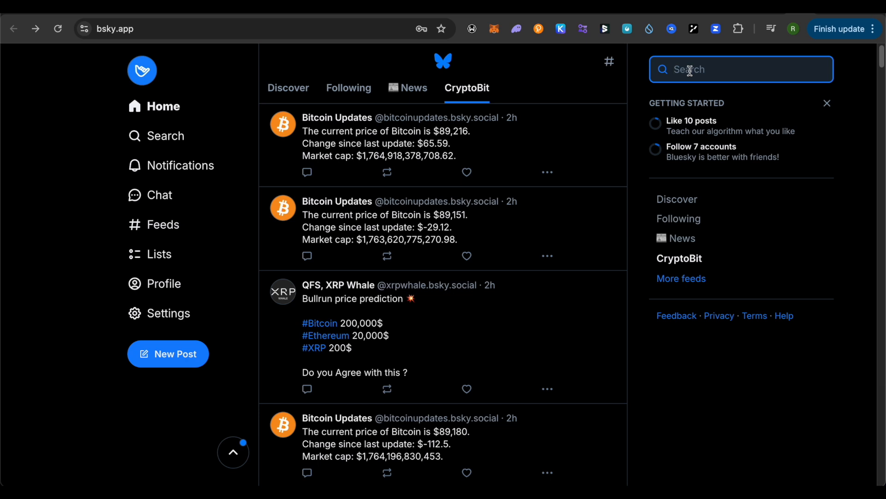
pyautogui.write('skyfe')
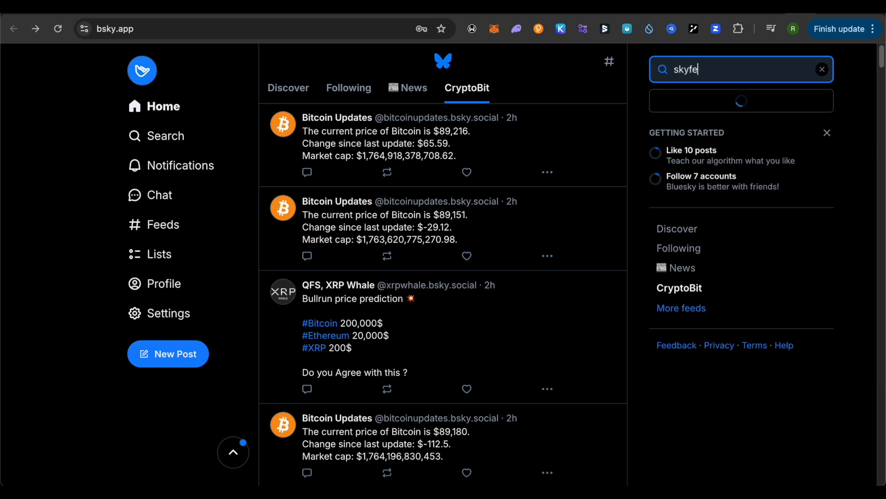
pyautogui.write('ed')
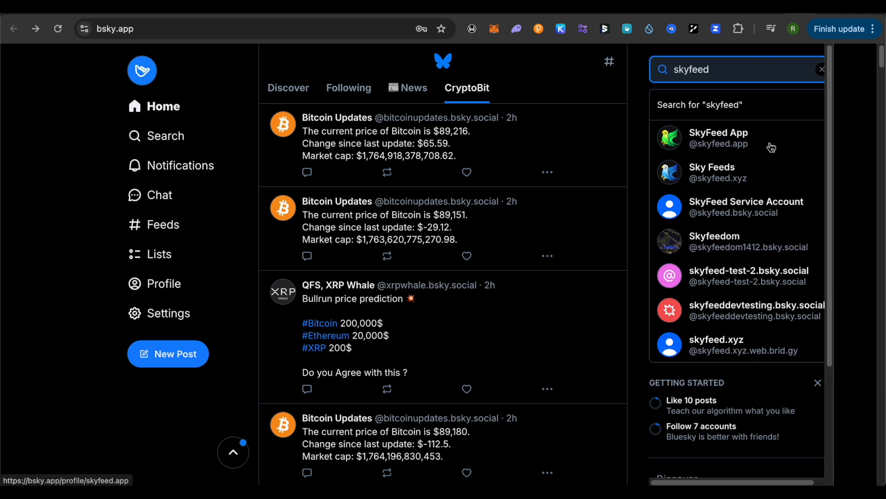
pyautogui.click(742, 137)
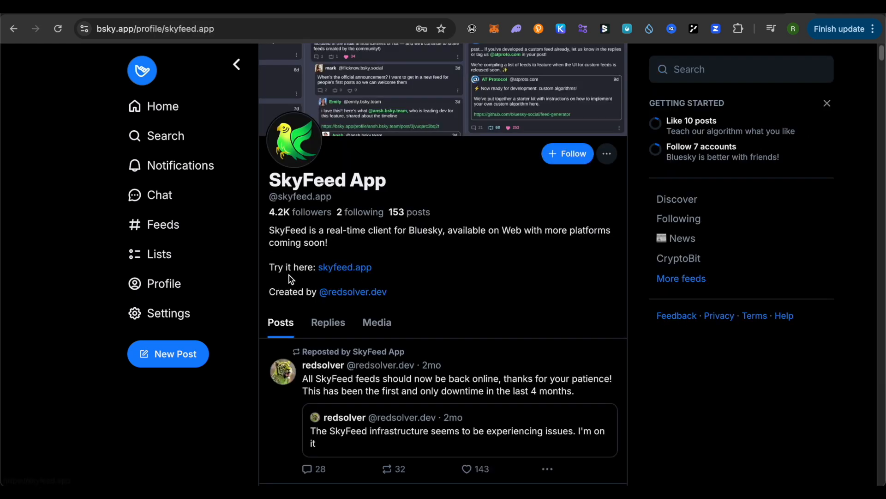
pyautogui.click(342, 269)
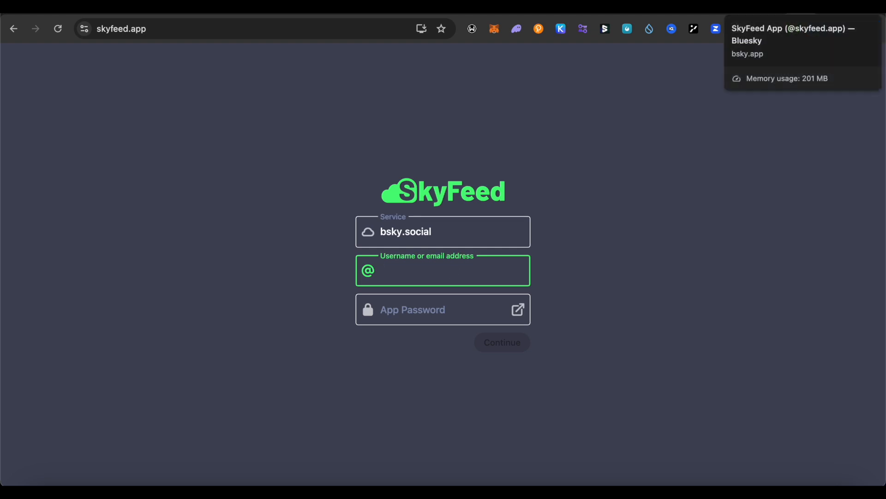
# Copy the account handle from the Bluesky profile page and enter it as the SkyFeed username.
pyautogui.click(762, 7)
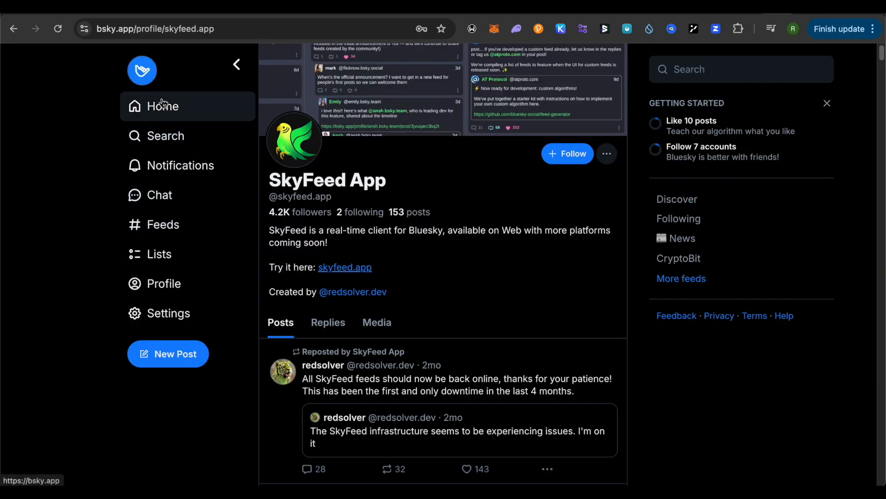
pyautogui.click(139, 83)
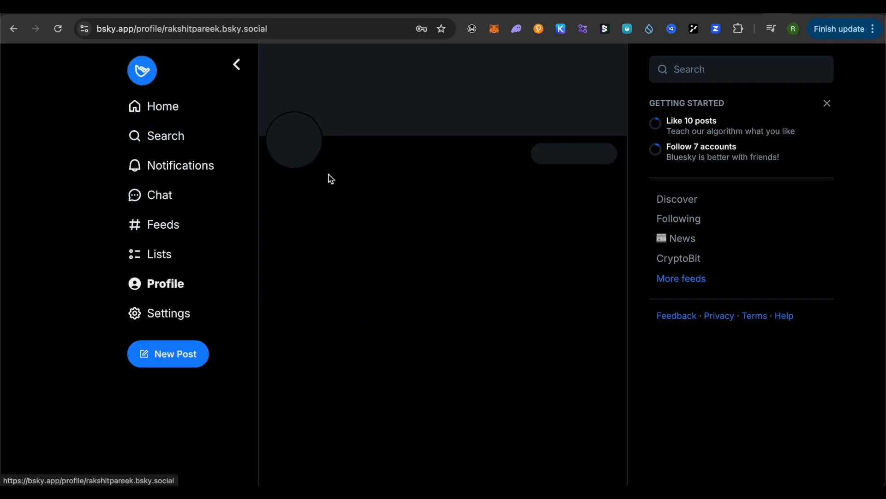
pyautogui.hotkey('ctrl', 'shift', 'Tab')
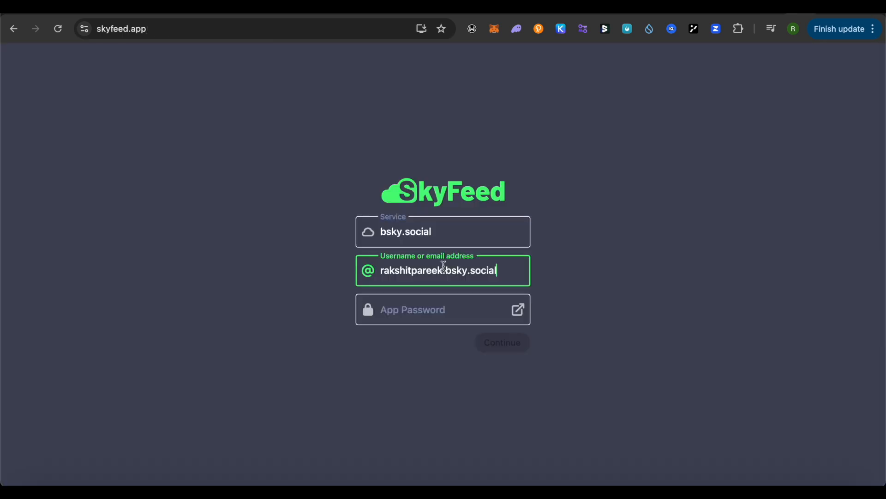
# Create a new app password in the Bluesky settings with the suggested name and without direct message access, and copy it.
pyautogui.click(425, 309)
pyautogui.click(786, 14)
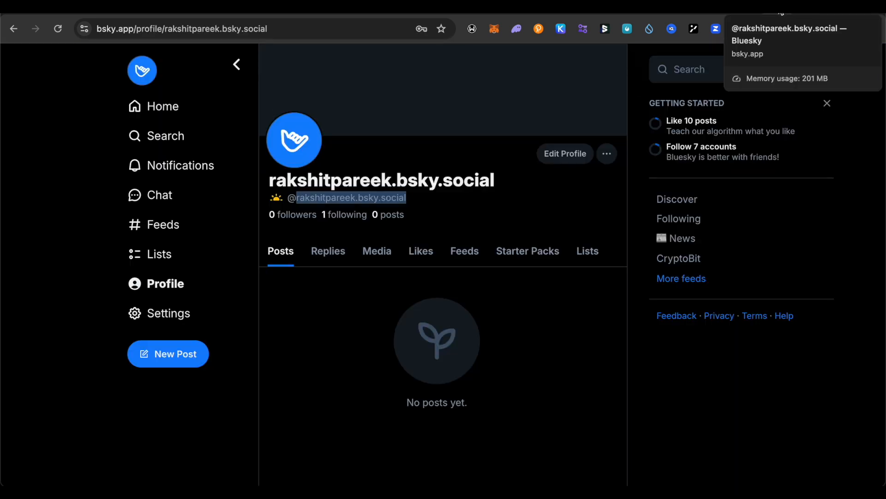
pyautogui.click(194, 309)
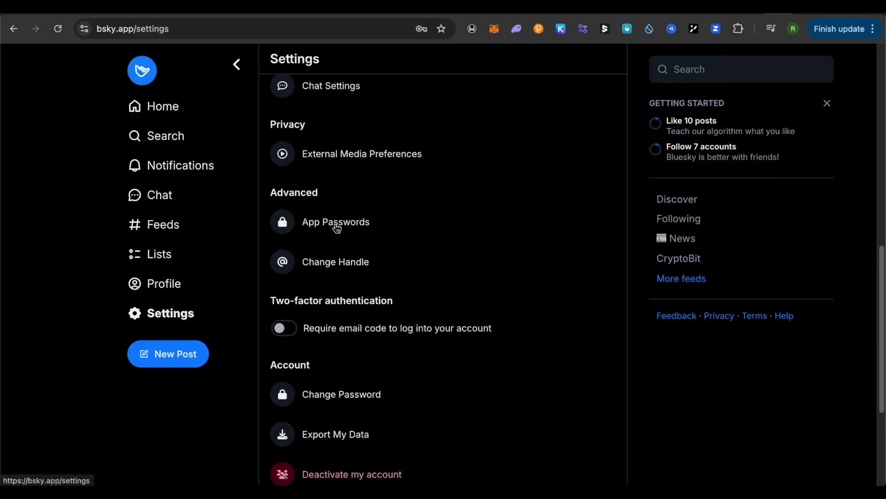
pyautogui.click(337, 228)
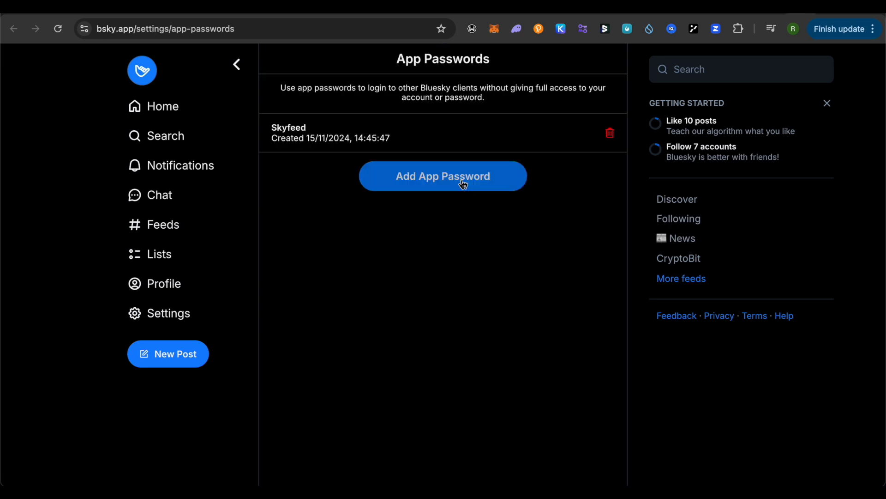
pyautogui.click(474, 181)
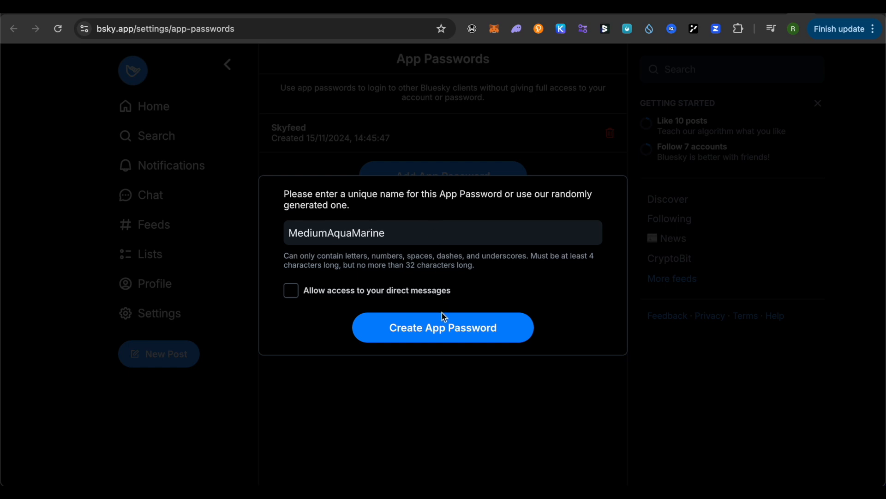
pyautogui.click(445, 327)
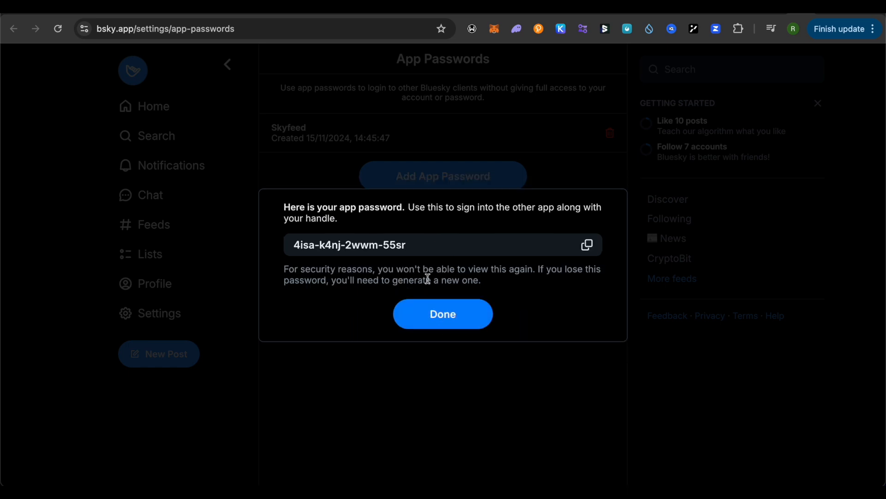
pyautogui.click(416, 248)
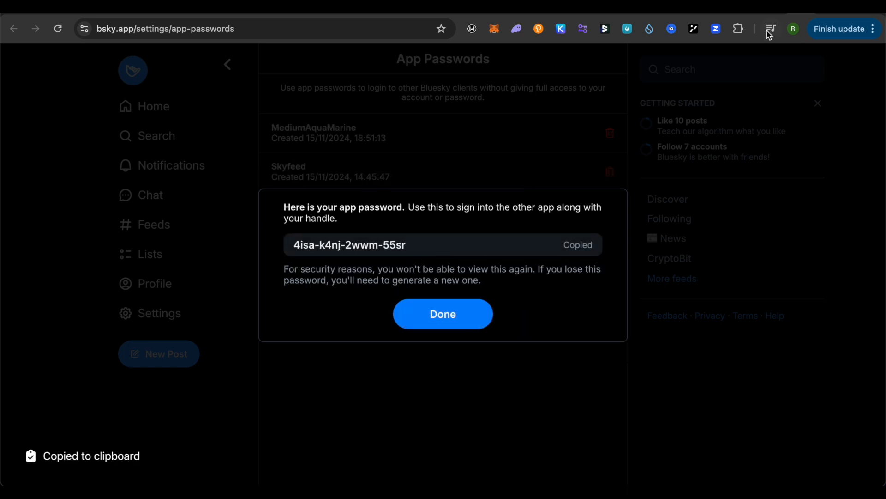
# Paste the app password into the SkyFeed login form and sign in.
pyautogui.click(774, 10)
pyautogui.hotkey('ctrl', 'v')
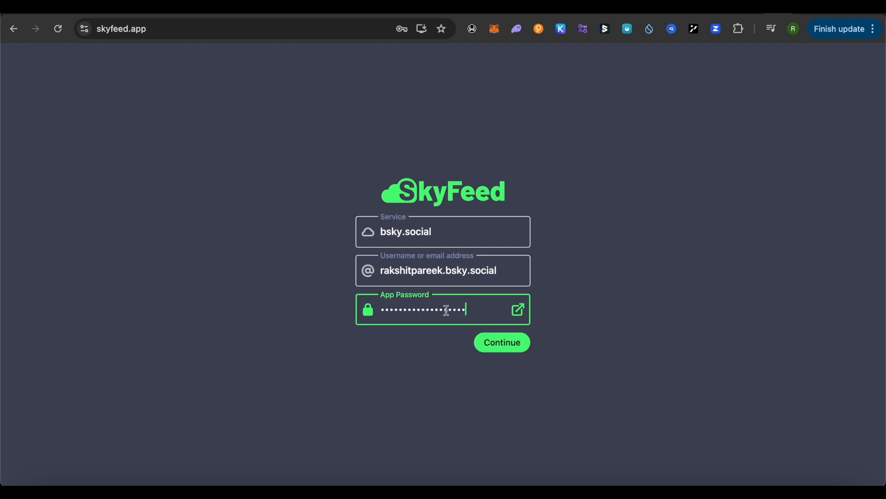
pyautogui.click(502, 350)
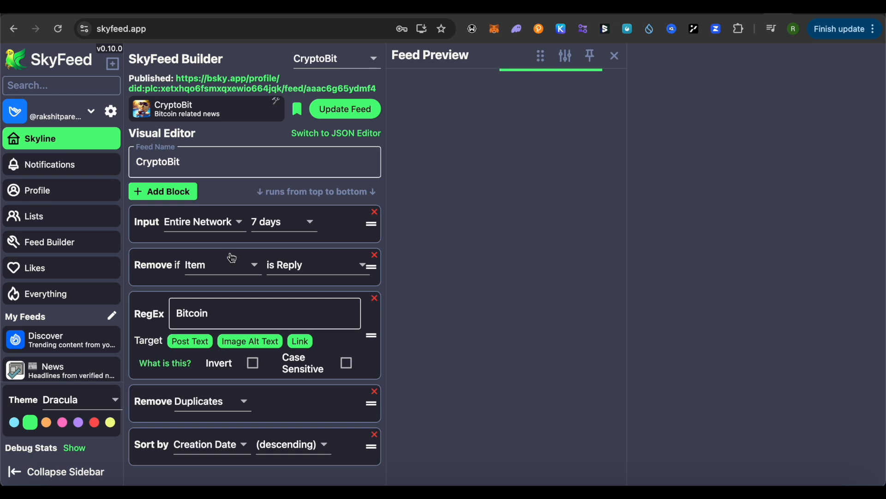
# Create a new feed in the Feed Builder and name it Football.
pyautogui.click(53, 248)
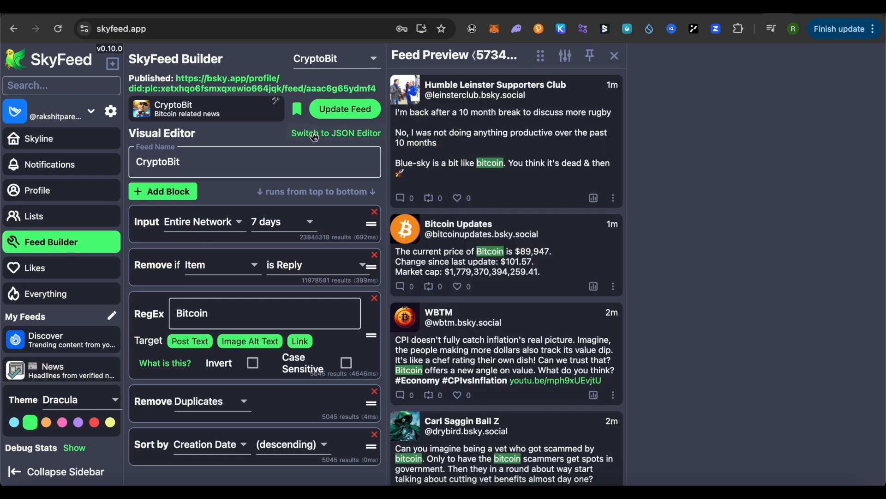
pyautogui.click(353, 60)
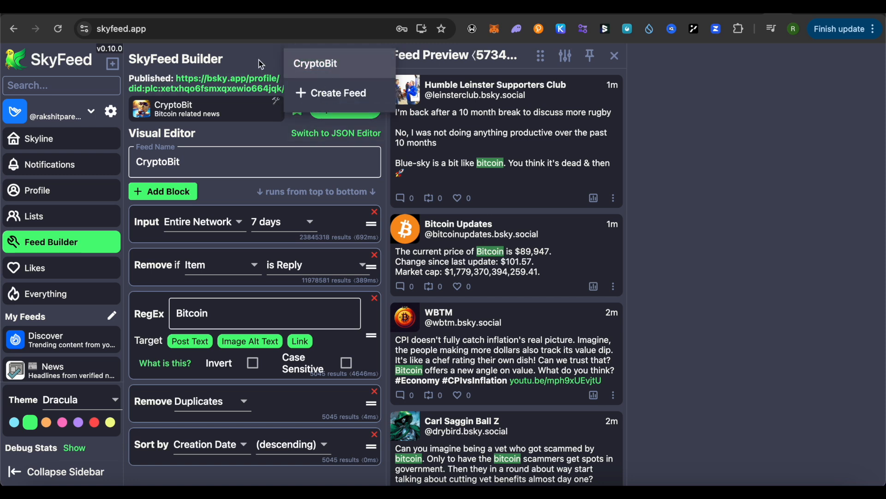
pyautogui.click(337, 98)
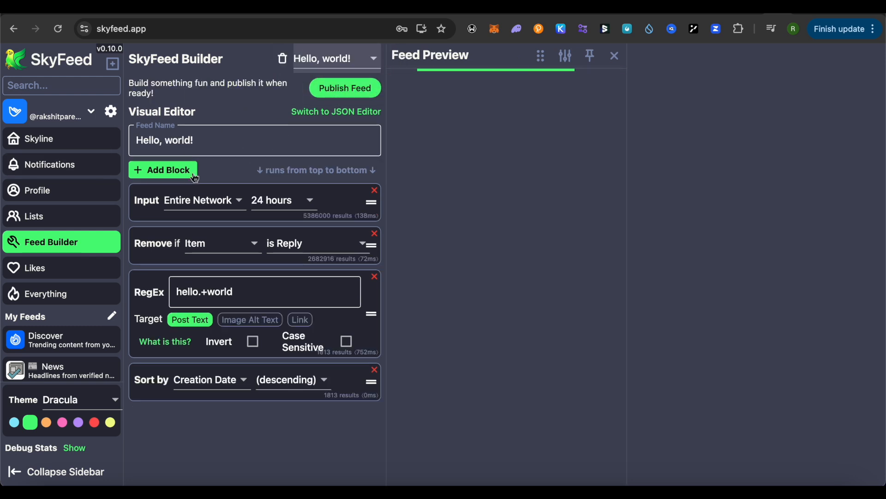
pyautogui.moveTo(193, 140); pyautogui.dragTo(119, 142)
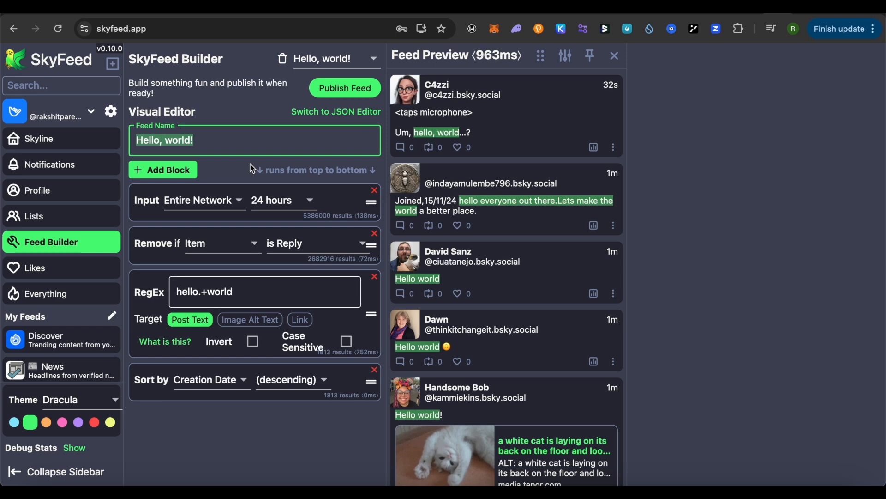
pyautogui.write('Football')
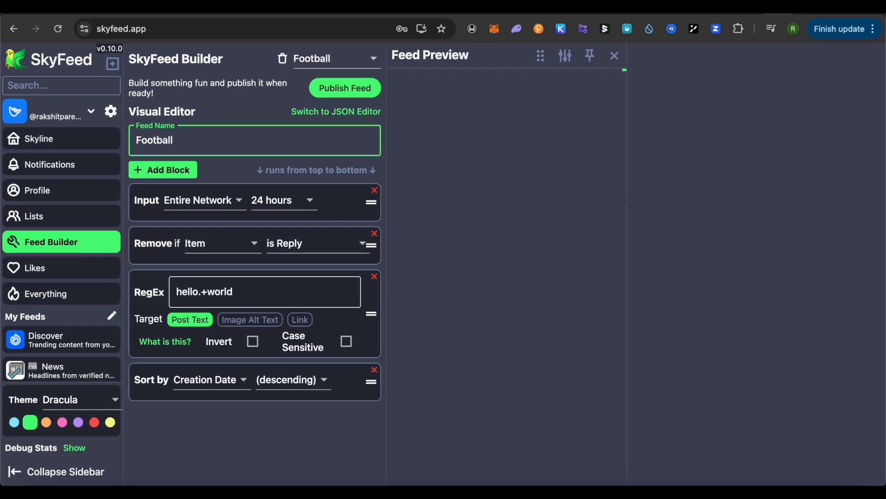
# Keep Entire Network as the input source and set its time range to 7 days.
pyautogui.click(180, 211)
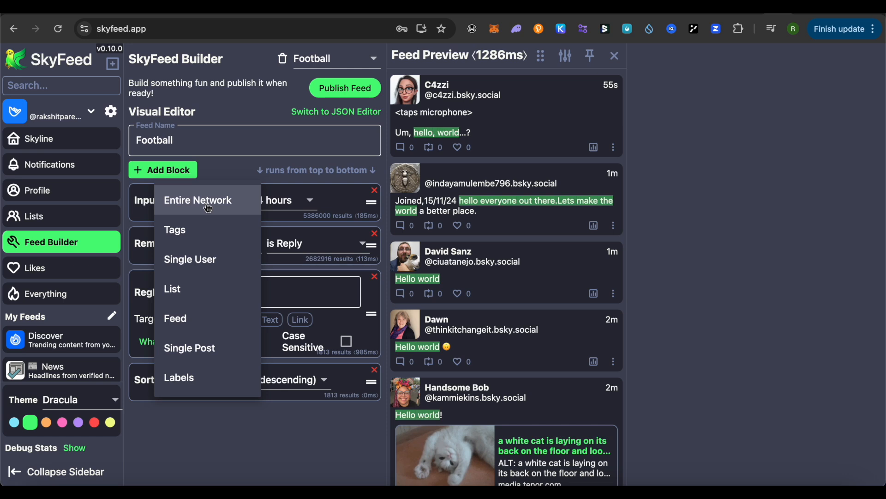
pyautogui.click(339, 189)
pyautogui.click(278, 203)
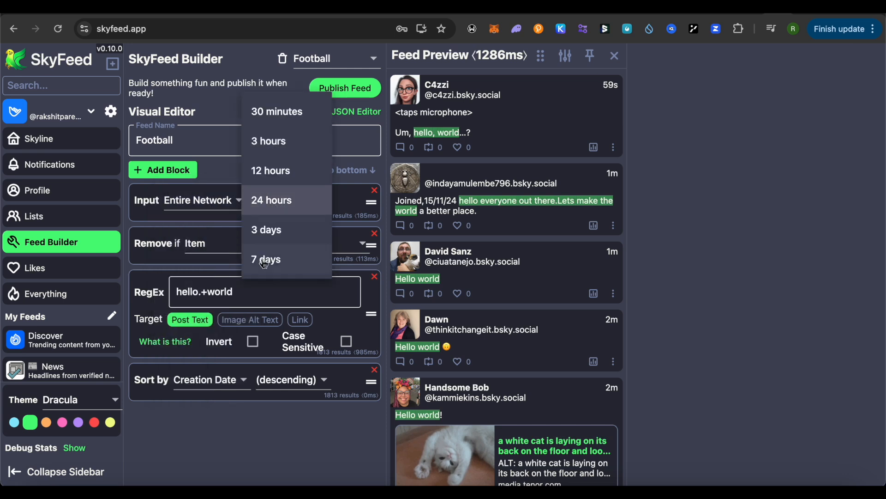
pyautogui.click(266, 259)
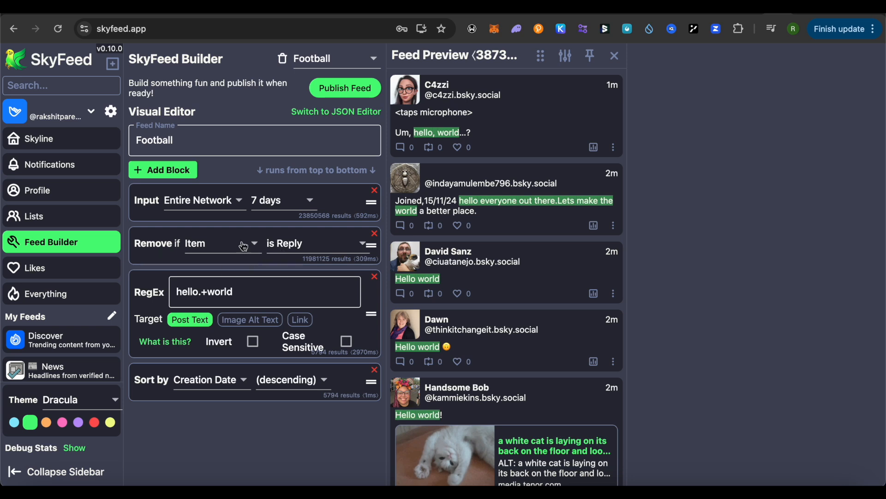
# Add a Remove block to the feed and set it to remove duplicates.
pyautogui.click(165, 177)
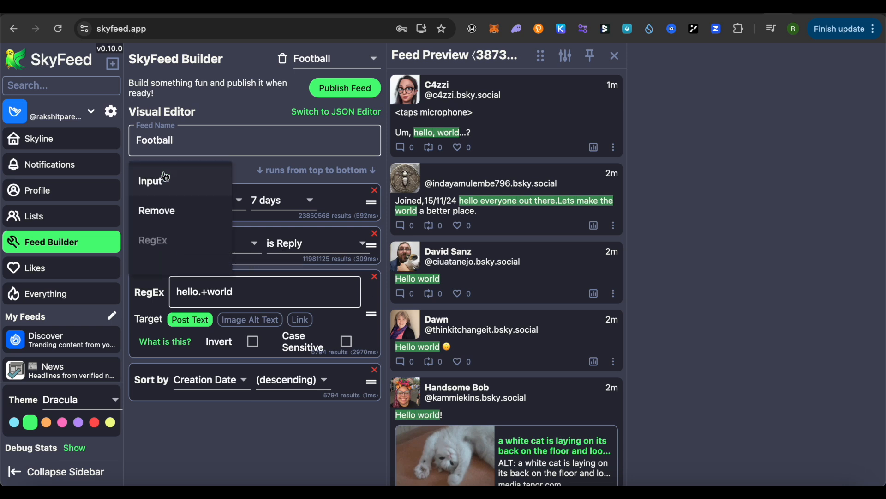
pyautogui.click(165, 226)
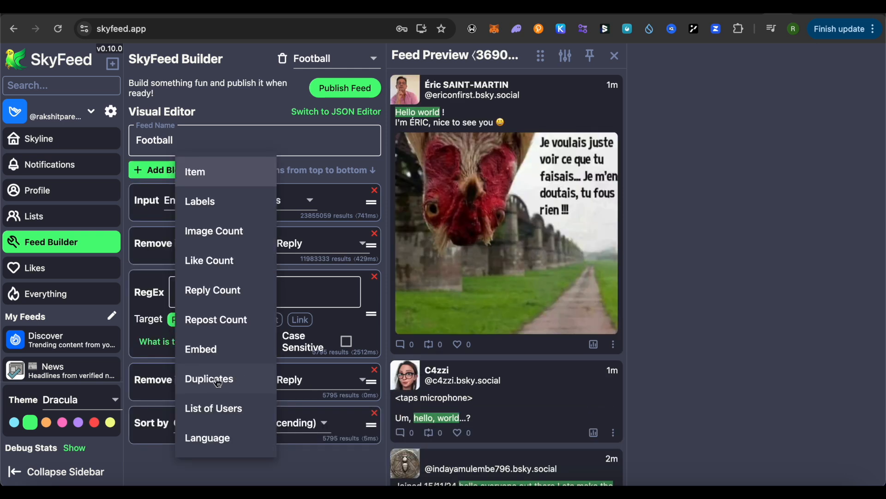
pyautogui.click(222, 383)
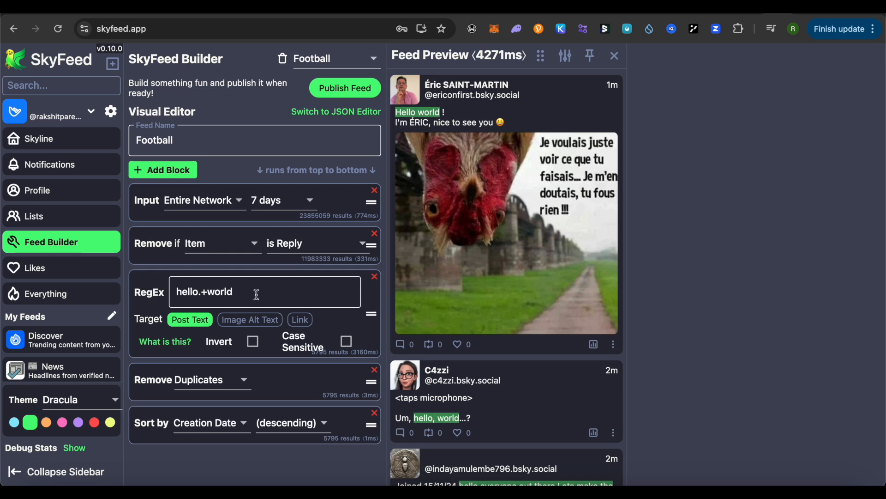
# Set the RegEx block's pattern to Football and add Image Alt Text and Link to its targets.
pyautogui.moveTo(255, 294); pyautogui.dragTo(160, 300)
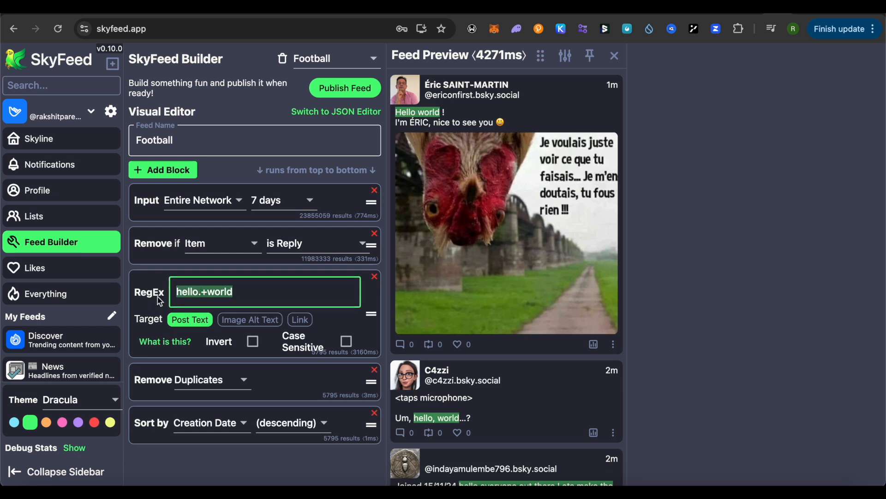
pyautogui.write('Football')
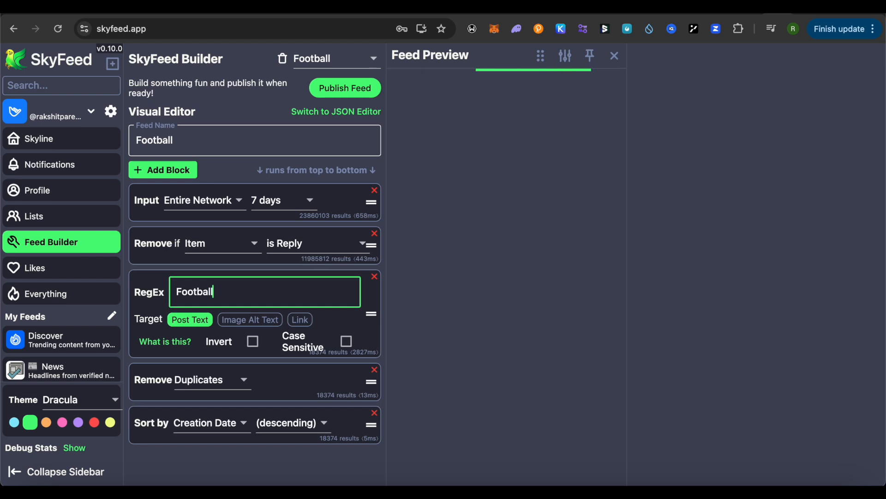
pyautogui.click(246, 322)
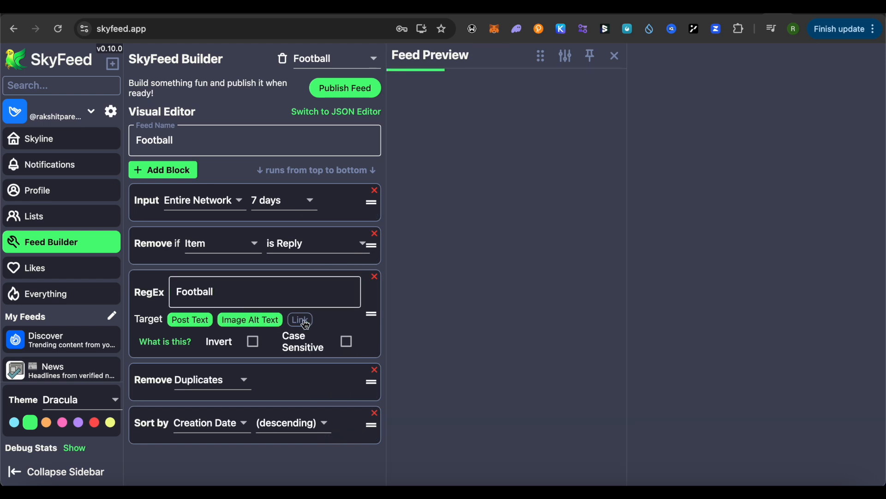
pyautogui.click(304, 323)
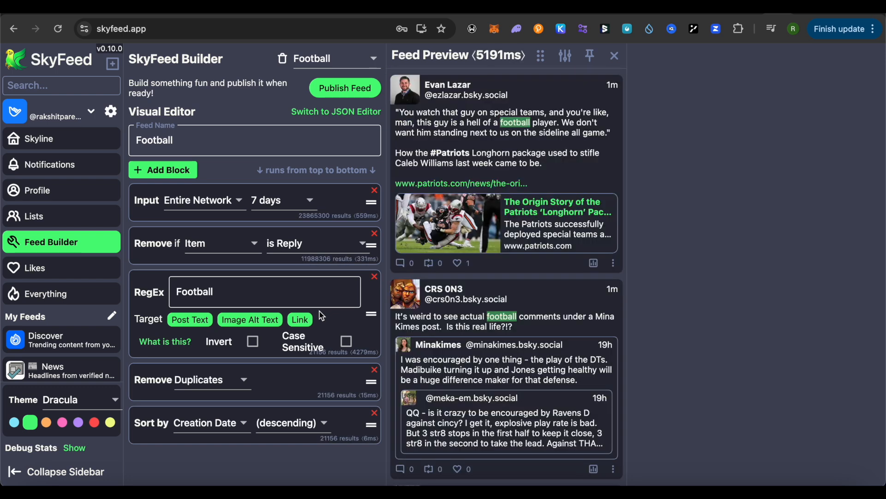
# Add a second RegEx block with the pattern Ronaldo and review the matching posts in the feed preview.
pyautogui.click(160, 171)
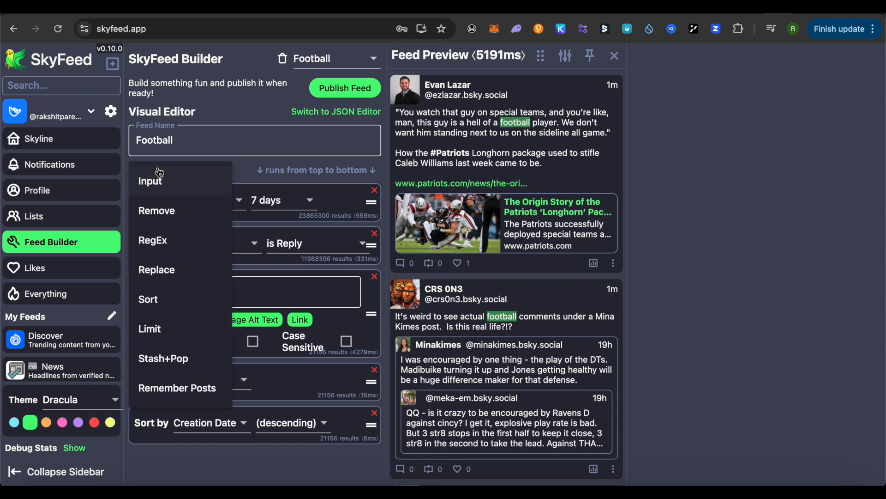
pyautogui.click(157, 241)
pyautogui.scroll(-1, 268, 331)
pyautogui.click(149, 373)
pyautogui.write('Ro')
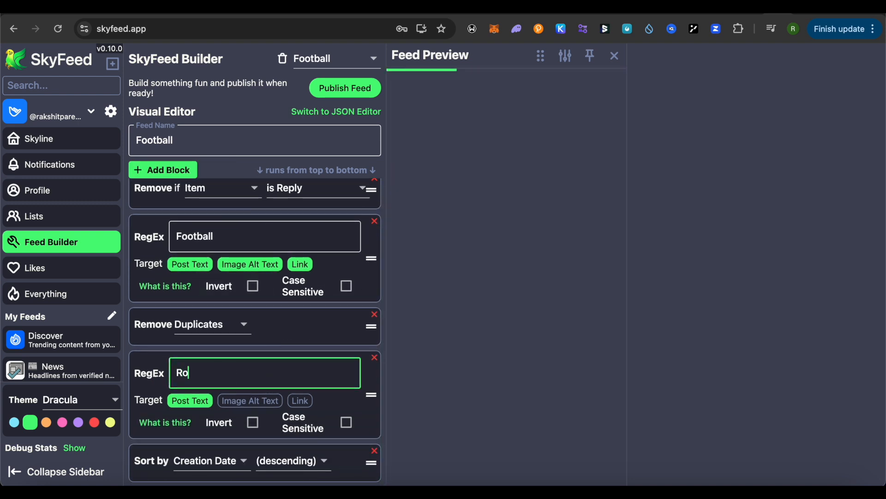
pyautogui.write('naldo')
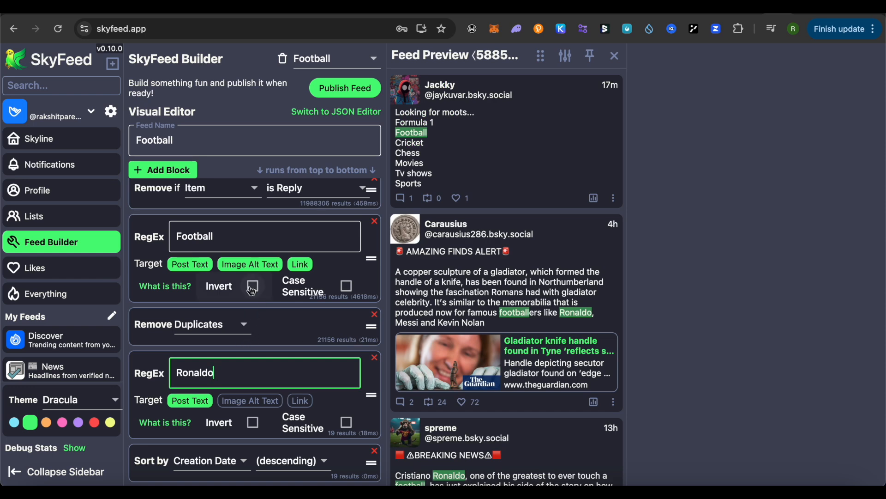
pyautogui.scroll(-3, 494, 320)
pyautogui.scroll(1, 280, 268)
pyautogui.scroll(-1, 277, 263)
pyautogui.scroll(2, 183, 221)
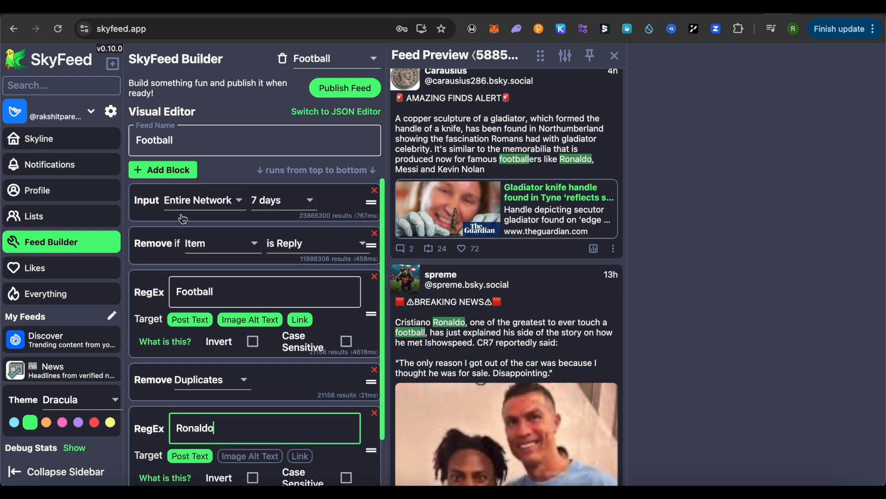
# Add another Remove block to the feed and set its removal criterion to Language.
pyautogui.click(175, 173)
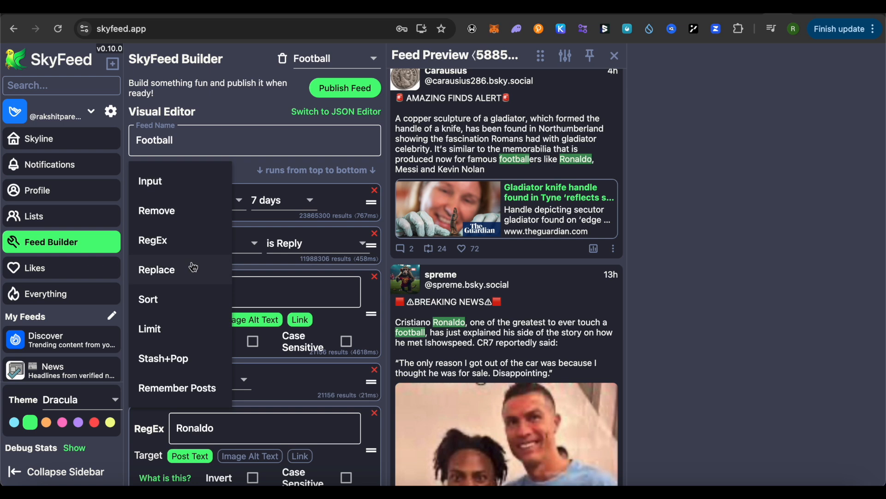
pyautogui.click(172, 215)
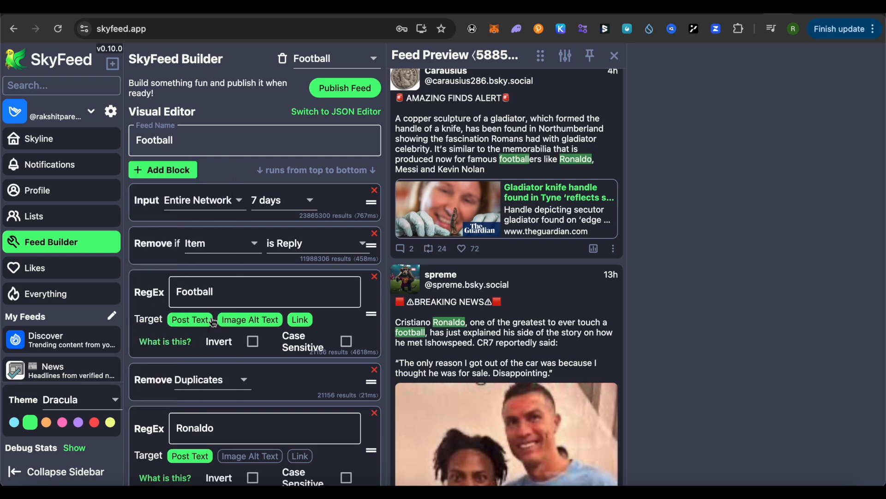
pyautogui.scroll(-2, 162, 451)
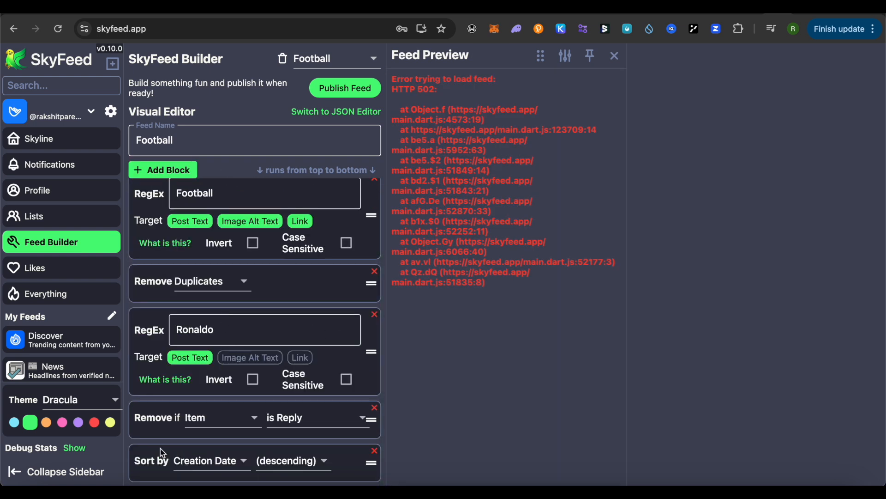
pyautogui.click(218, 421)
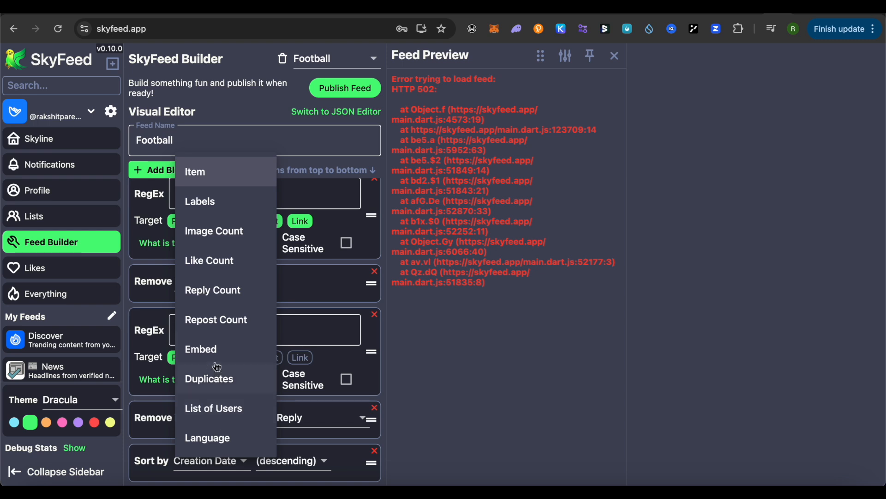
pyautogui.click(203, 444)
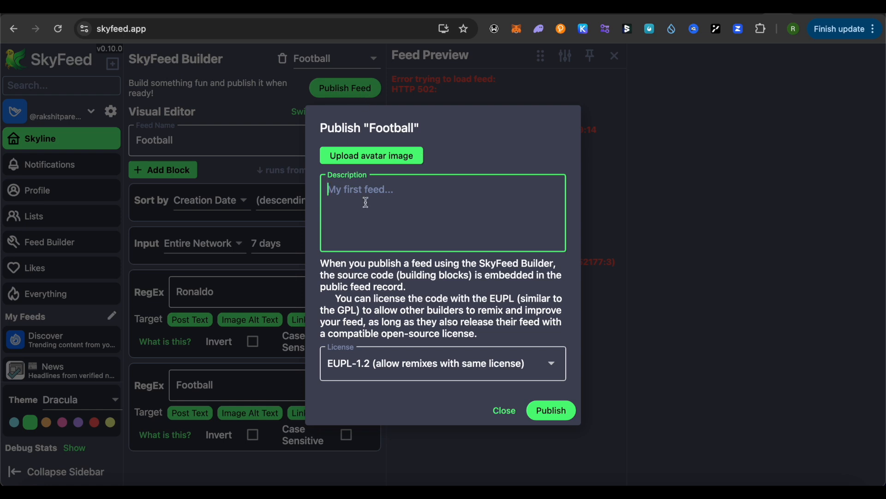
# Enter "Football related stuff" as the Football feed's description and publish the feed.
pyautogui.press('super+v')
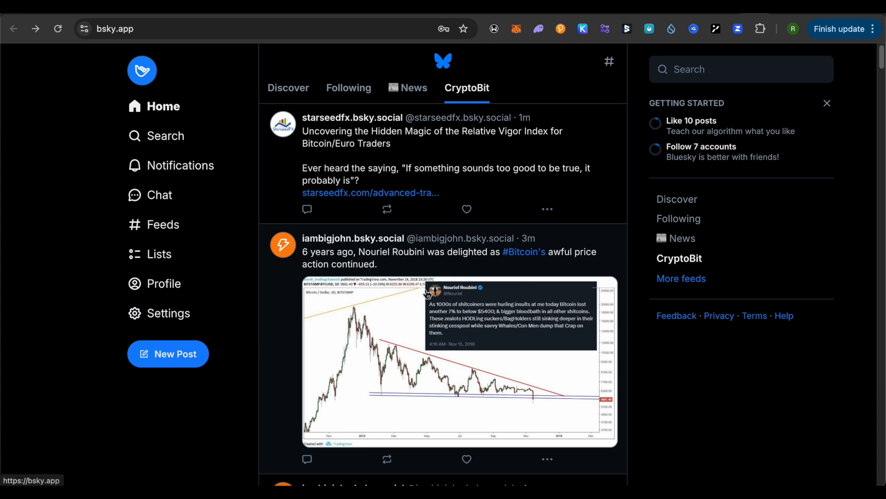
# Switch to Bluesky, open the feeds on the own profile and add the Football feed to the saved feeds.
pyautogui.click(143, 70)
pyautogui.click(468, 253)
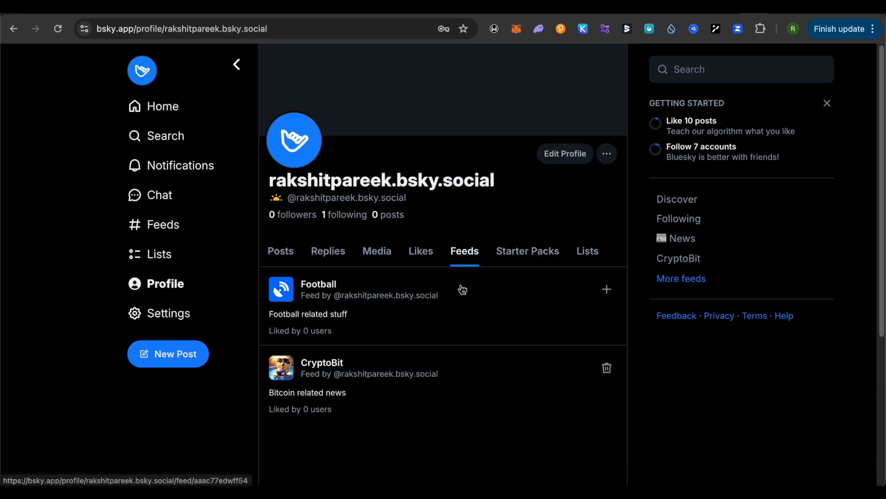
pyautogui.click(606, 291)
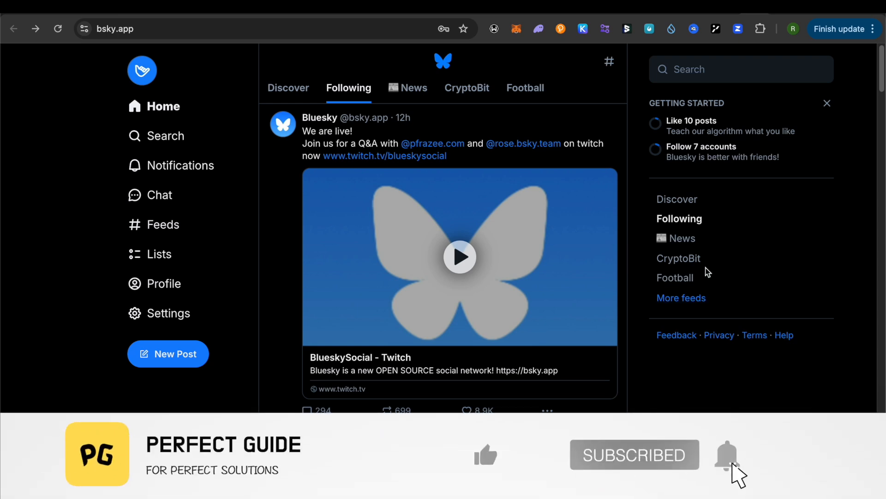
# Open the CryptoBit feed from the home page and browse through its posts.
pyautogui.click(684, 260)
pyautogui.scroll(-15, 566, 257)
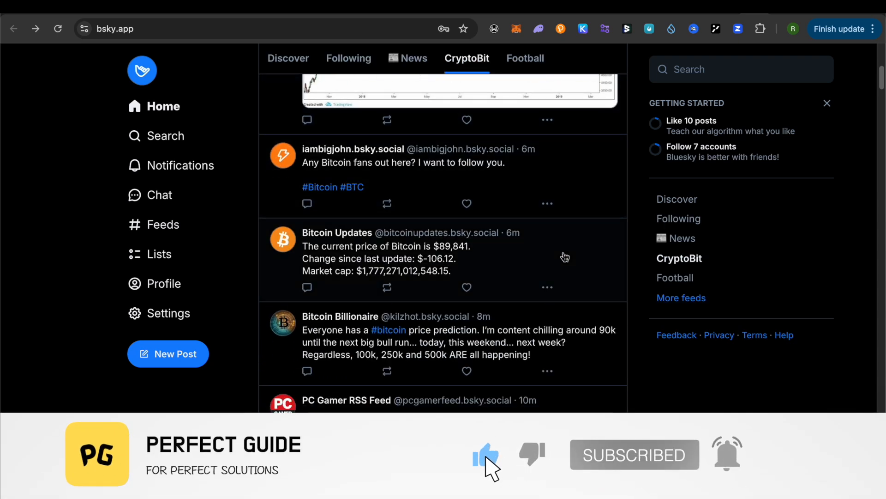